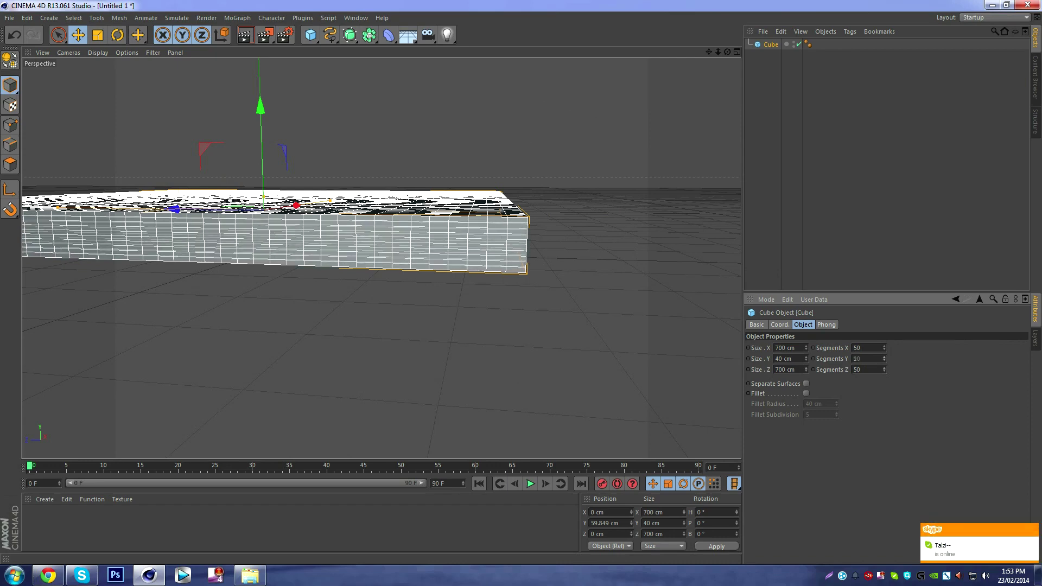
Step: Convert the cube to an editable polygon object and select the uppermost row of side polygons all the way around
{"action": "key", "text": "c"}
{"action": "left_click", "coordinate": [10, 164]}
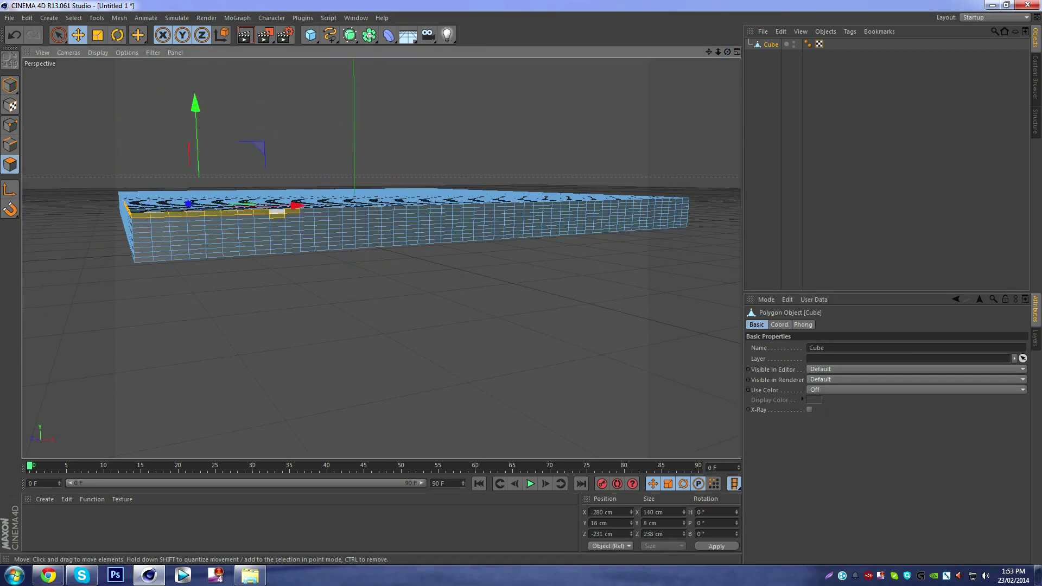
{"action": "key", "text": "ctrl+a"}
{"action": "left_click_drag", "start_coordinate": [380, 326], "coordinate": [586, 271], "text": "alt"}
{"action": "left_click", "coordinate": [387, 266]}
{"action": "key", "text": "ctrl+a"}
{"action": "scroll", "coordinate": [382, 258], "scroll_direction": "up", "scroll_amount": 3}
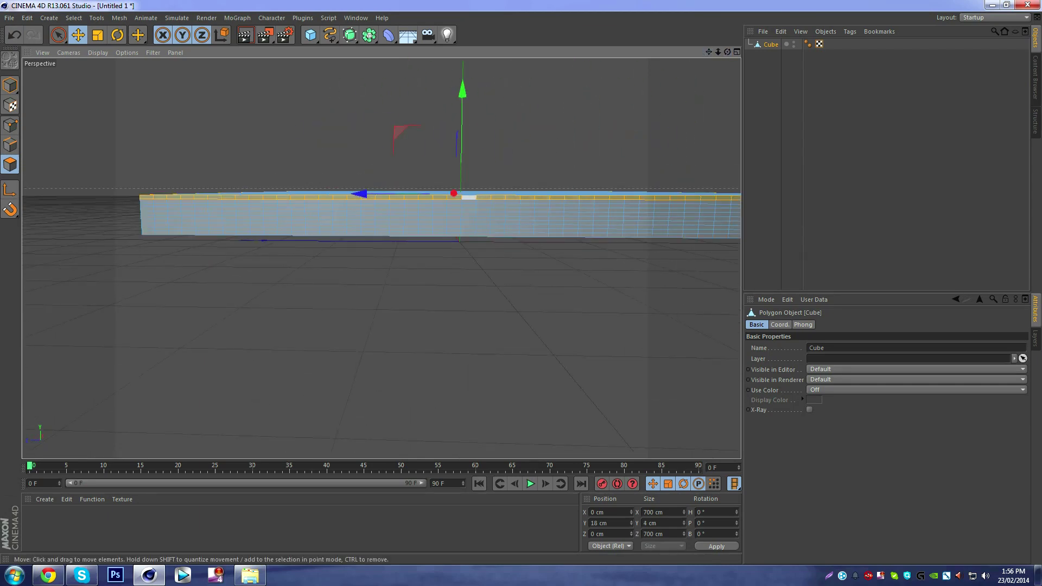
Step: Extrude the selected uppermost row of side polygons outward about 2.5 cm to form a rim
{"action": "key", "text": "d"}
{"action": "scroll", "coordinate": [537, 233], "scroll_direction": "up", "scroll_amount": 5}
{"action": "left_click_drag", "start_coordinate": [537, 232], "coordinate": [382, 259]}
{"action": "key", "text": "ctrl+z"}
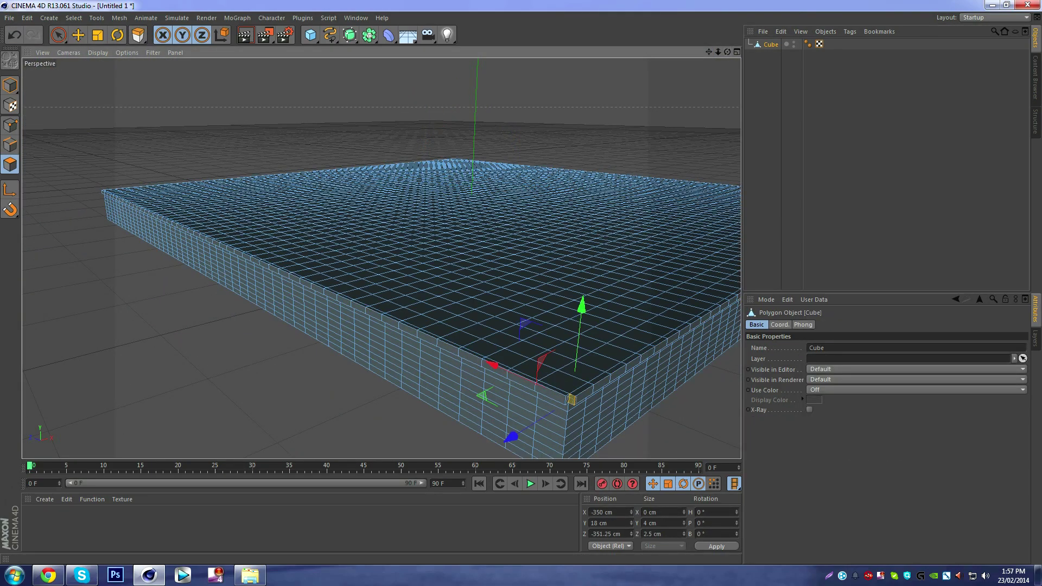
Step: Select the end polygons at one rim corner and extrude them about 2.49 cm to fill the corner gap
{"action": "key", "text": "ctrl+z"}
{"action": "key", "text": "ctrl+z"}
{"action": "key", "text": "ctrl+z"}
{"action": "key", "text": "ctrl+z"}
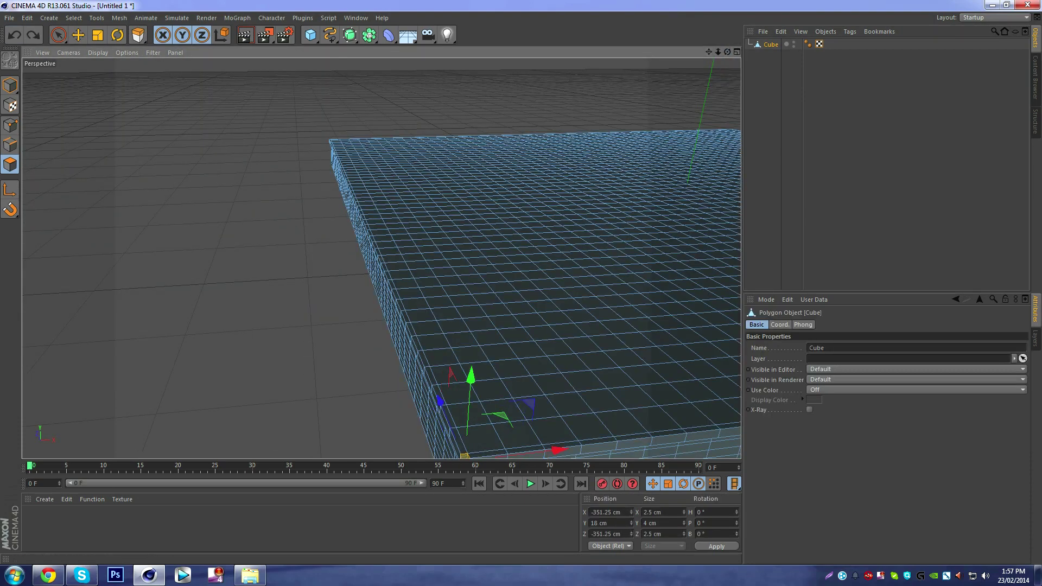
{"action": "key", "text": "ctrl+z"}
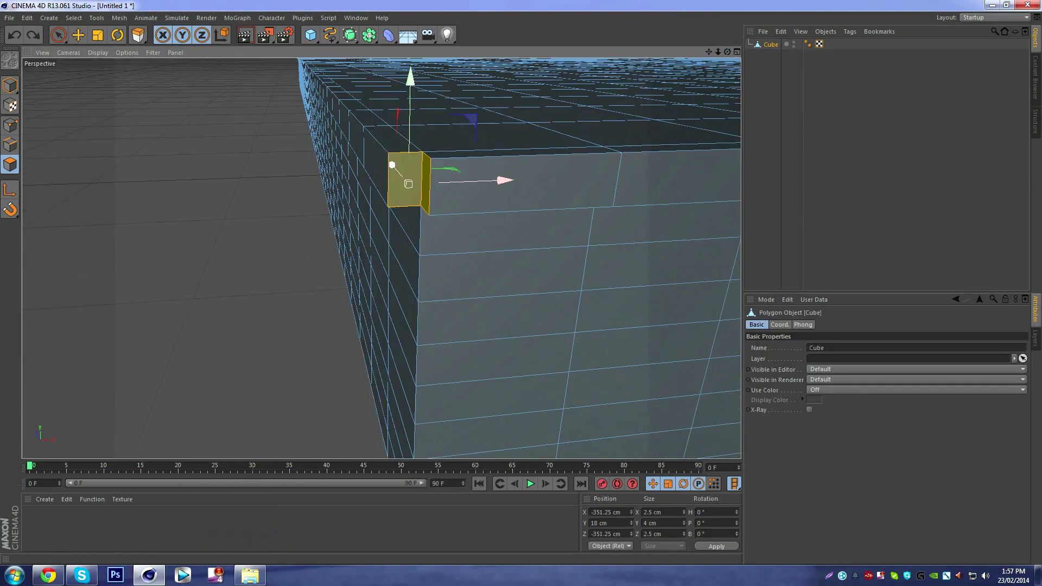
{"action": "right_click", "coordinate": [401, 135]}
{"action": "left_click", "coordinate": [422, 314]}
{"action": "right_click", "coordinate": [402, 135]}
{"action": "left_click", "coordinate": [425, 325]}
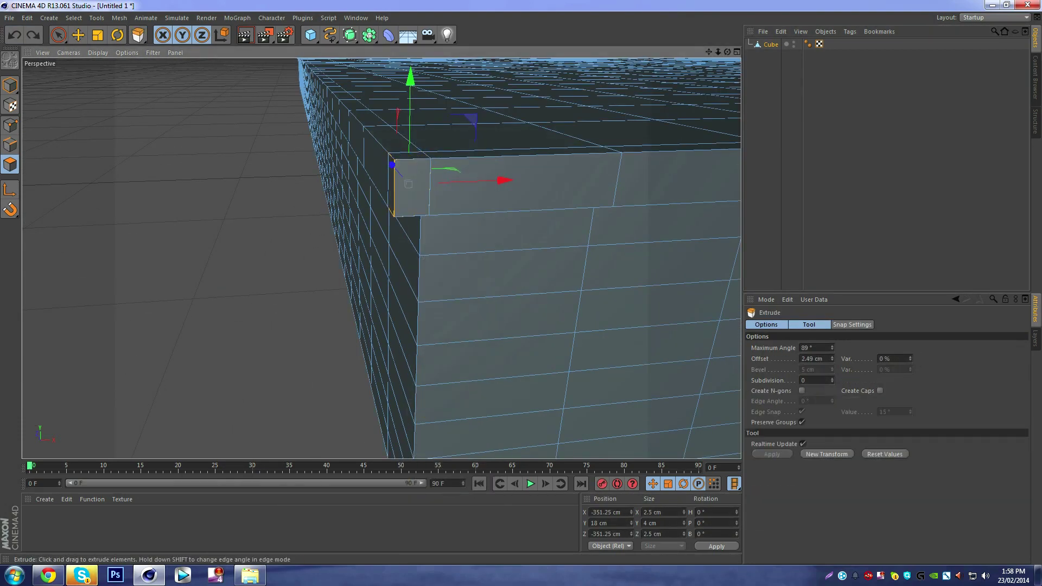
Step: Extrude the rim's end polygons at the remaining corners by 2.5 cm to close the gaps around the slab
{"action": "key", "text": "ctrl+shift+z"}
{"action": "key", "text": "ctrl+shift+z"}
{"action": "key", "text": "ctrl+shift+z"}
{"action": "key", "text": "ctrl+shift+z"}
{"action": "key", "text": "ctrl+shift+z"}
{"action": "key", "text": "ctrl+shift+z"}
{"action": "key", "text": "ctrl+shift+z"}
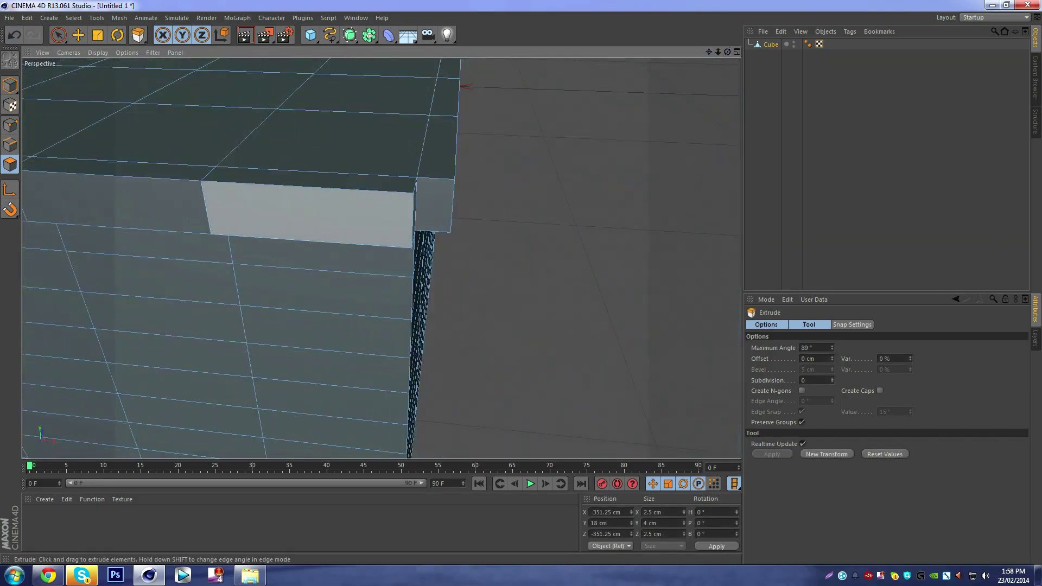
{"action": "key", "text": "ctrl+shift+z"}
{"action": "key", "text": "ctrl+shift+z"}
{"action": "key", "text": "ctrl+shift+z"}
{"action": "key", "text": "ctrl+shift+z"}
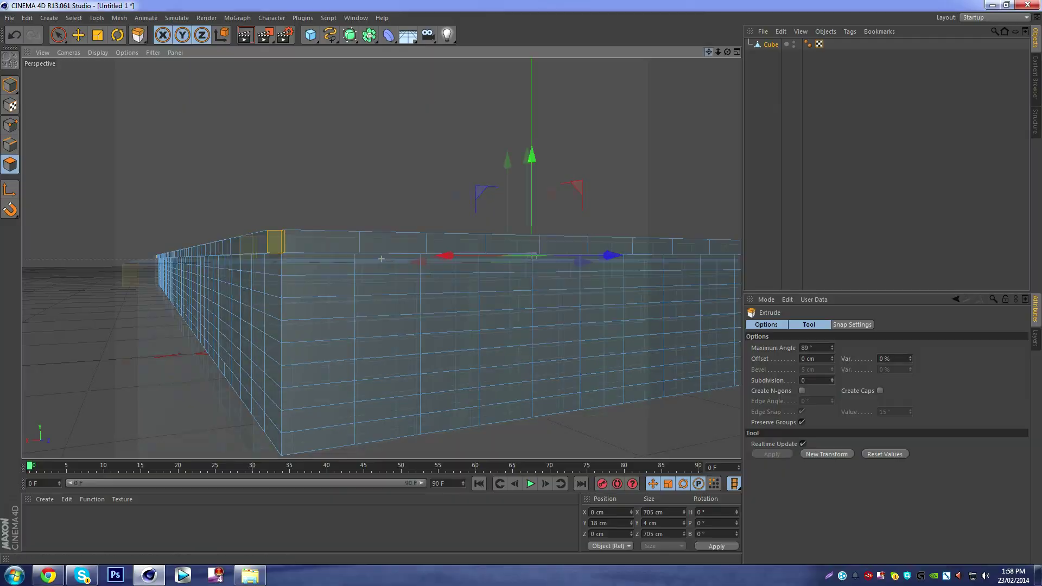
{"action": "key", "text": "ctrl+shift+z"}
{"action": "key", "text": "ctrl+shift+z"}
{"action": "key", "text": "ctrl+shift+z"}
{"action": "key", "text": "ctrl+shift+z"}
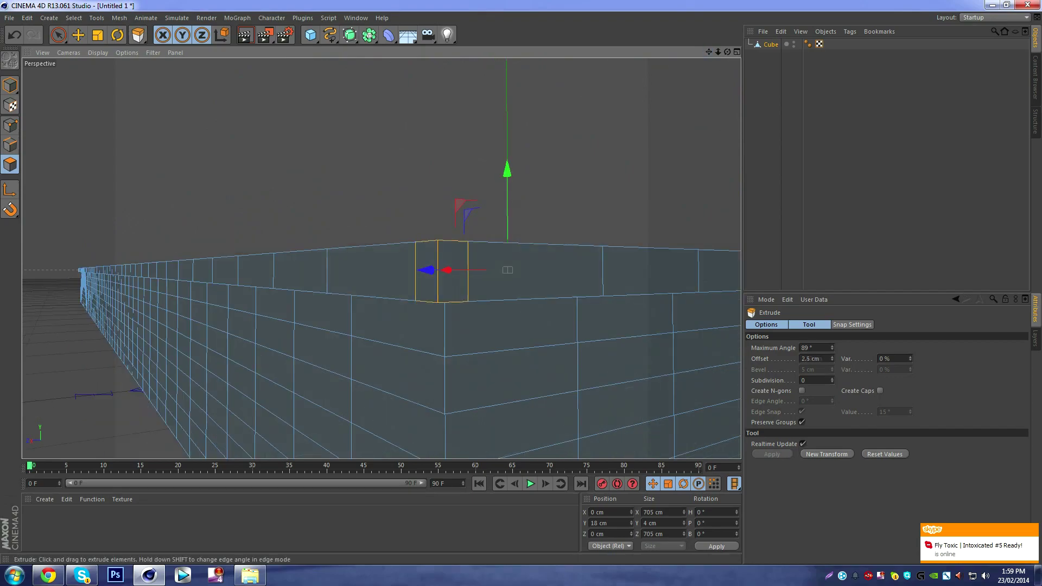
Step: Select the row of side polygons near the slab's upper edge, directly beneath the extruded rim
{"action": "key", "text": "ctrl+shift+z"}
{"action": "key", "text": "ctrl+shift+z"}
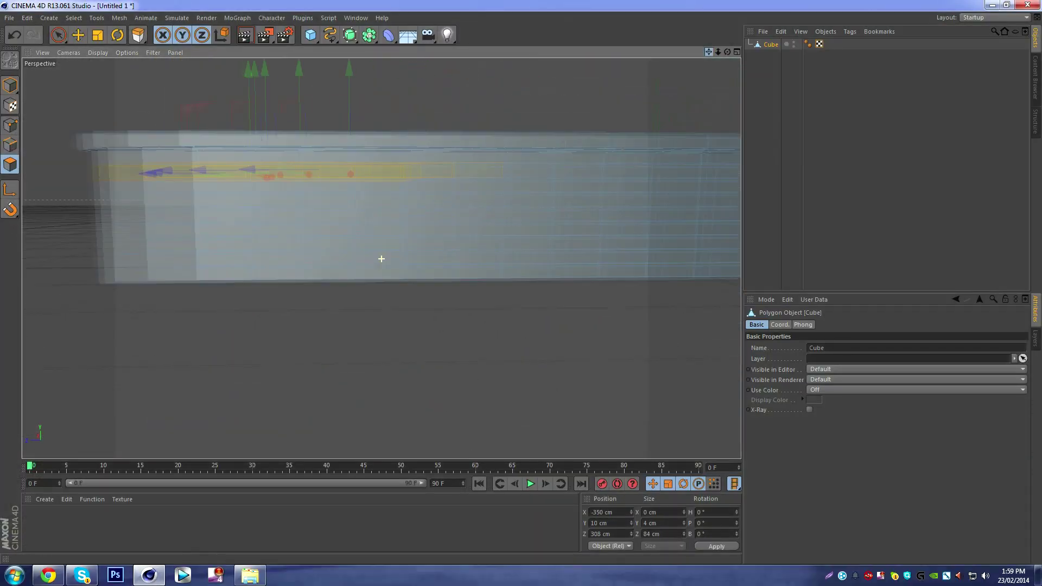
{"action": "key", "text": "ctrl+shift+z"}
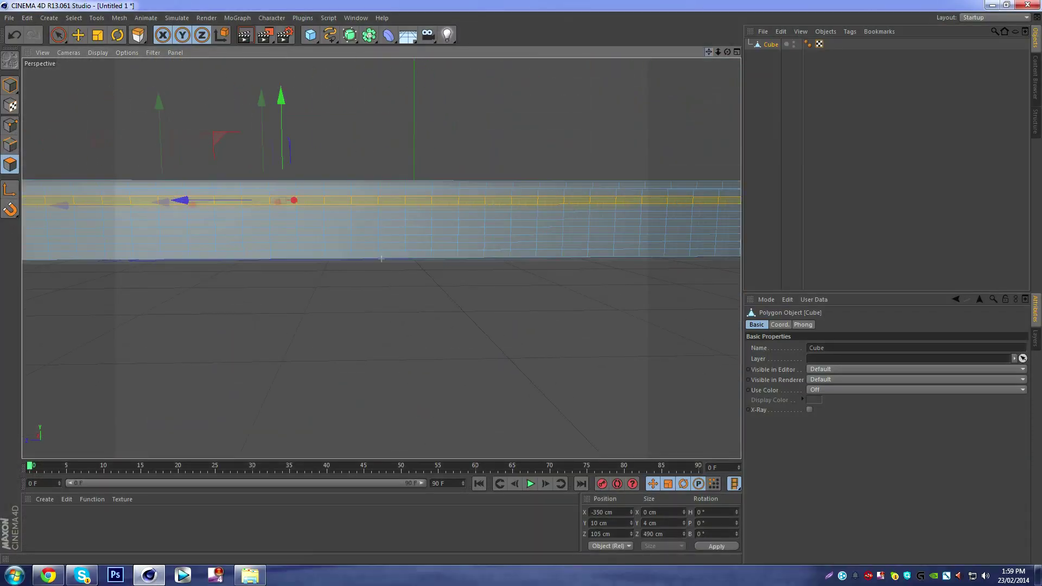
{"action": "key", "text": "ctrl+shift+z"}
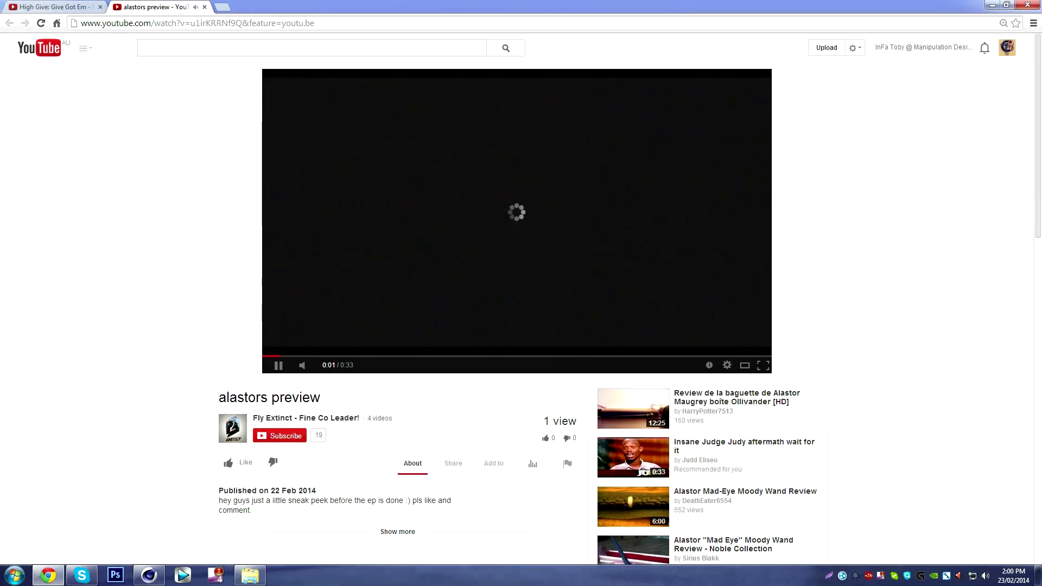
Step: Switch back to CINEMA 4D and position the duplicated, smaller slab on top of the base slab
{"action": "mouse_move", "coordinate": [148, 575]}
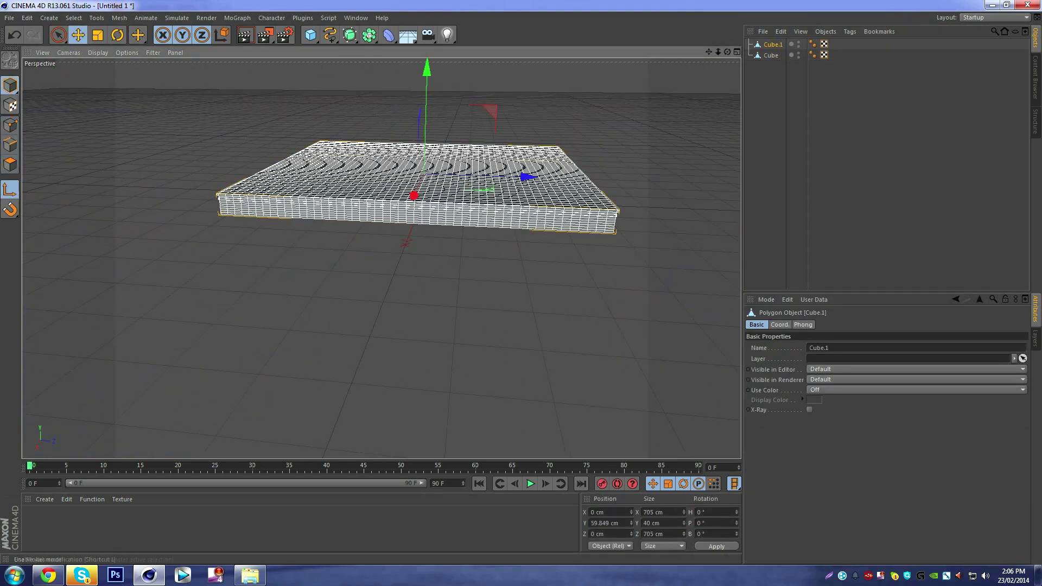
{"action": "left_click", "coordinate": [802, 324]}
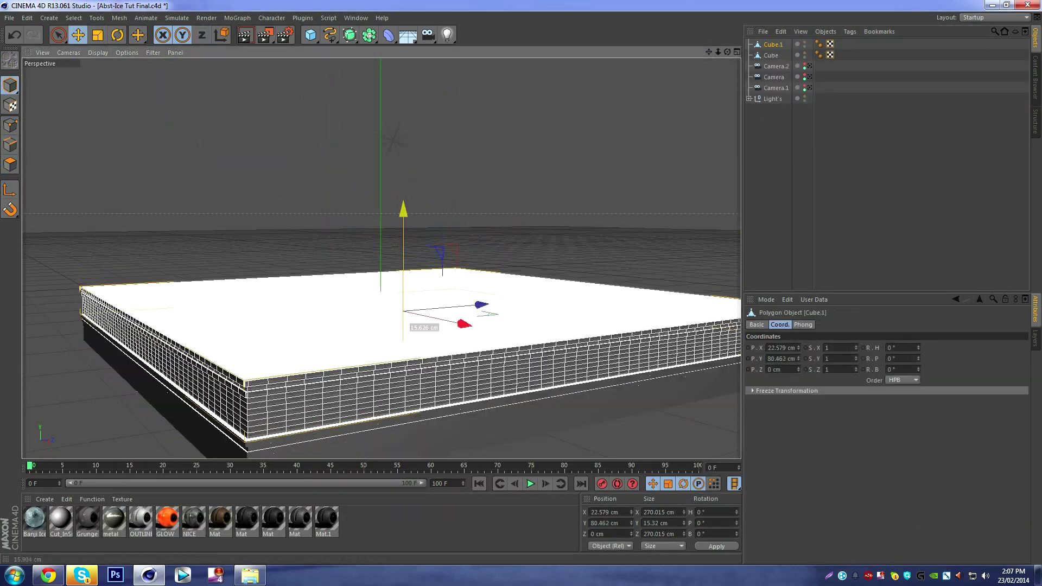
{"action": "left_click_drag", "start_coordinate": [429, 298], "coordinate": [402, 298]}
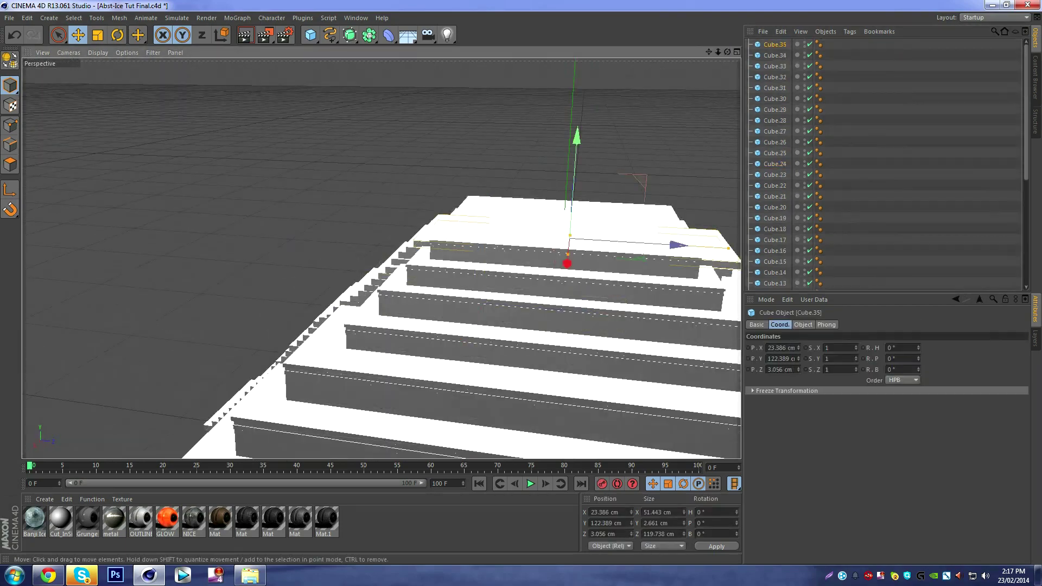
Step: Scale the uppermost step cube and set the duplicated staircase group's heading rotation to 180°
{"action": "key", "text": "t"}
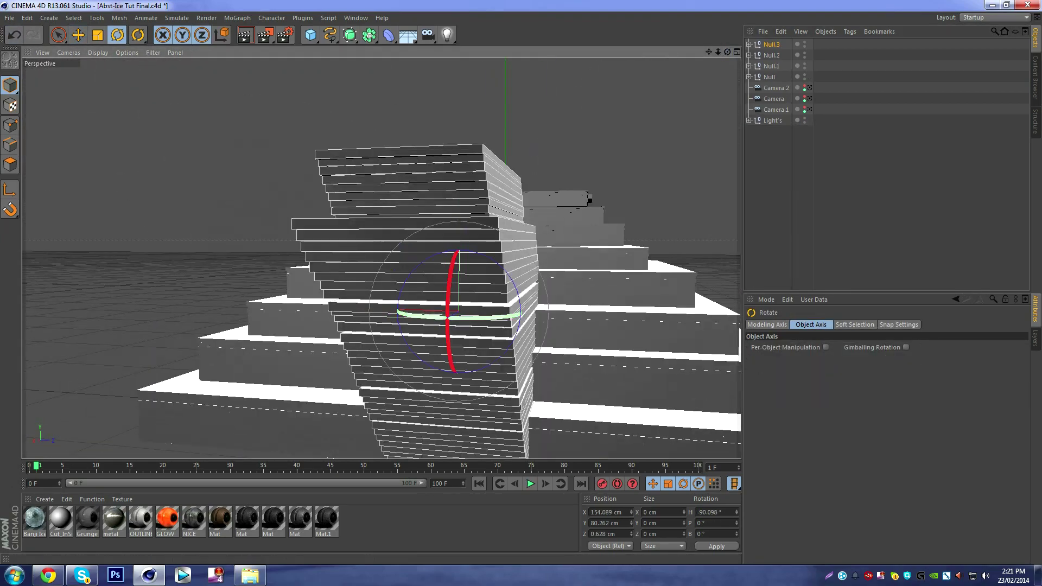
{"action": "type", "text": "180"}
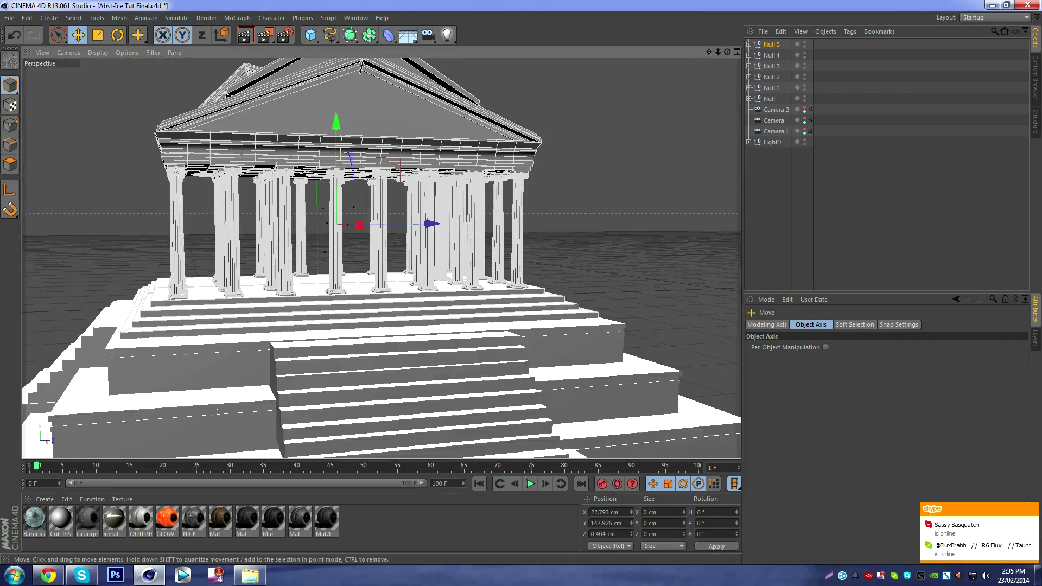
Step: Set the MoText content to "HIGH GLOBAL", change its font and get it ready for moving onto the temple
{"action": "left_click", "coordinate": [20, 303]}
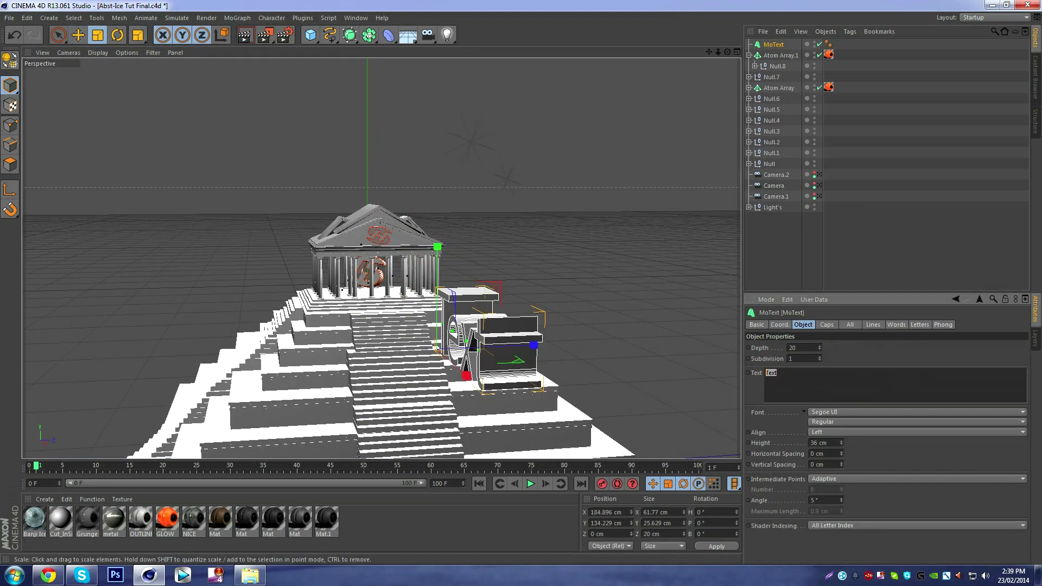
{"action": "type", "text": "LOBAL"}
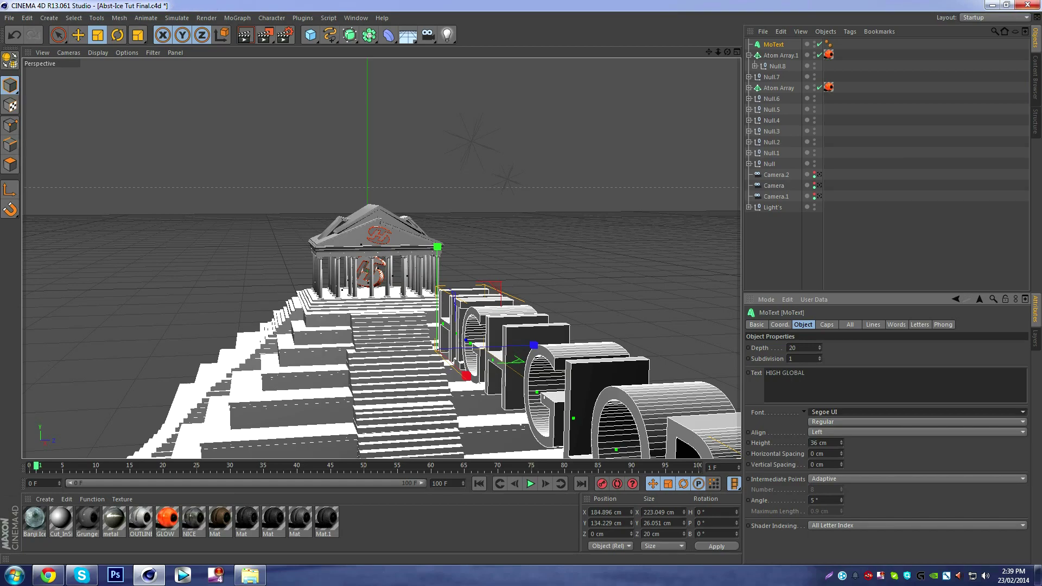
{"action": "left_click", "coordinate": [916, 412]}
{"action": "left_click", "coordinate": [895, 407]}
{"action": "key", "text": "e"}
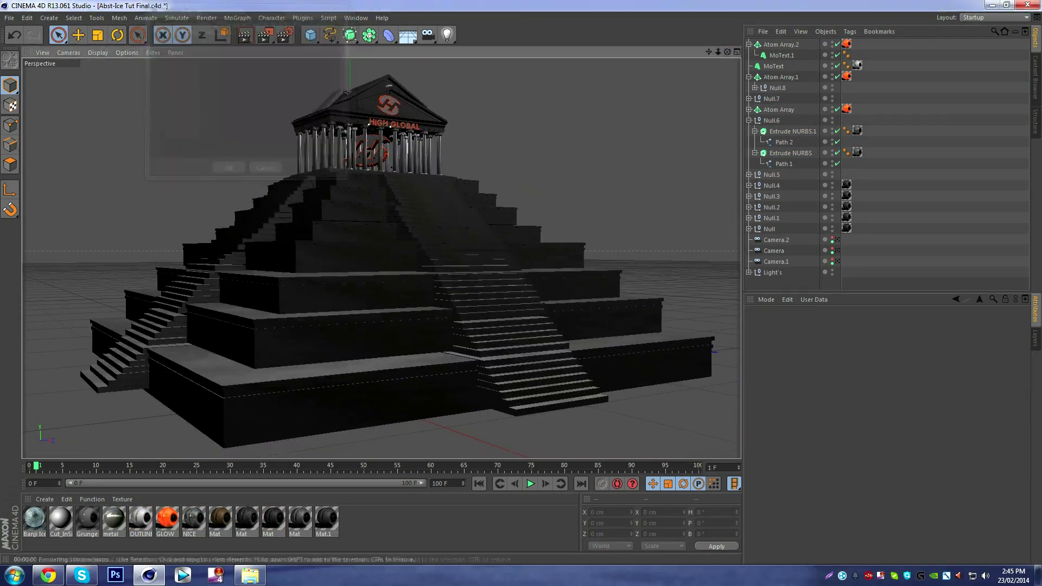
Step: Render the viewport to preview the textured temple and add a cube primitive for the staircase sides
{"action": "key", "text": "ctrl+r"}
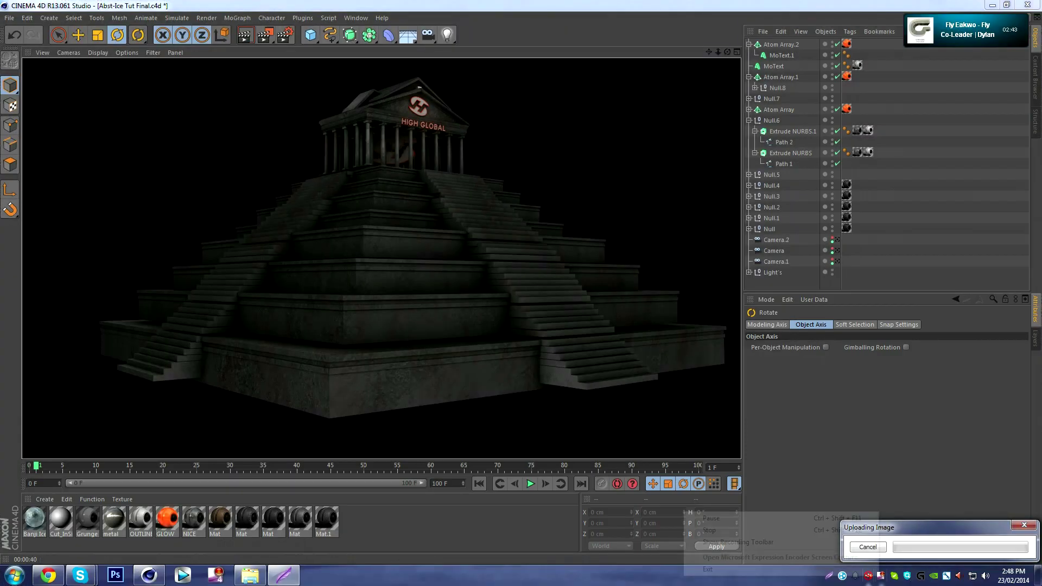
{"action": "left_click_drag", "start_coordinate": [310, 35], "coordinate": [410, 51]}
{"action": "left_click", "coordinate": [410, 50]}
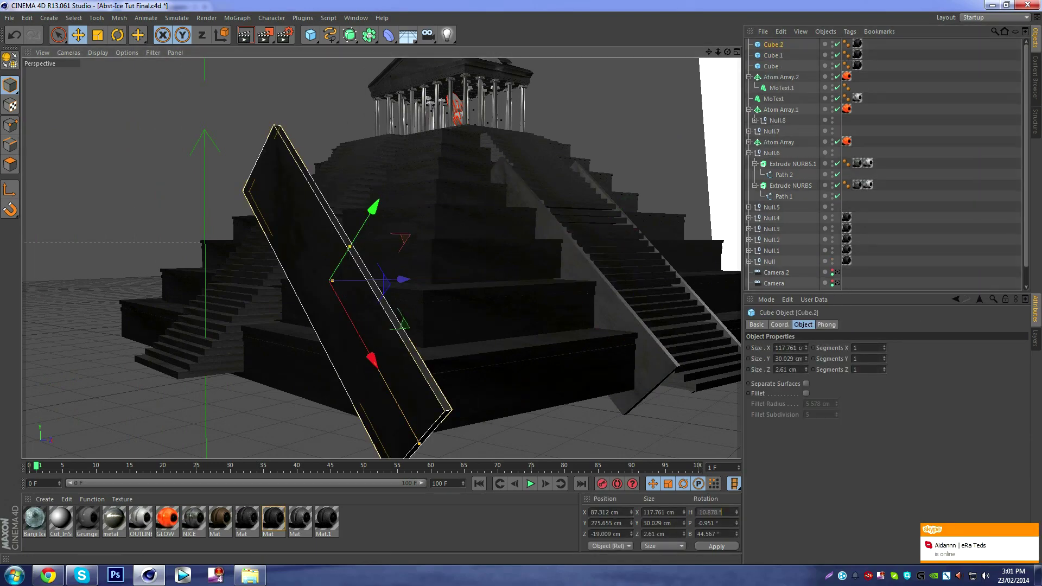
Step: Set the stair-side slab's rotation value to 0° and render the temple to the Picture Viewer
{"action": "left_click", "coordinate": [715, 534]}
{"action": "type", "text": "0"}
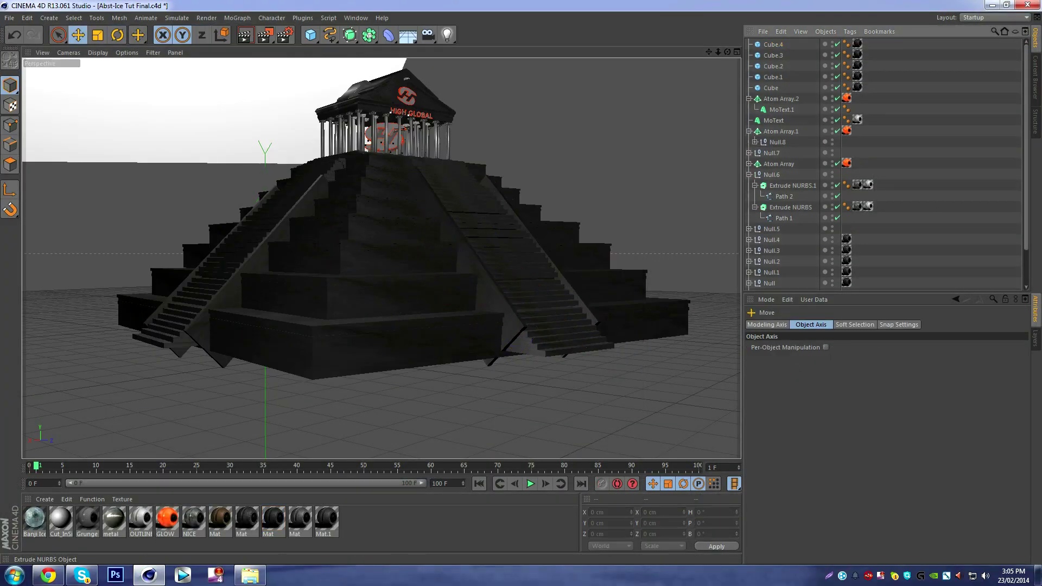
{"action": "key", "text": "shift+r"}
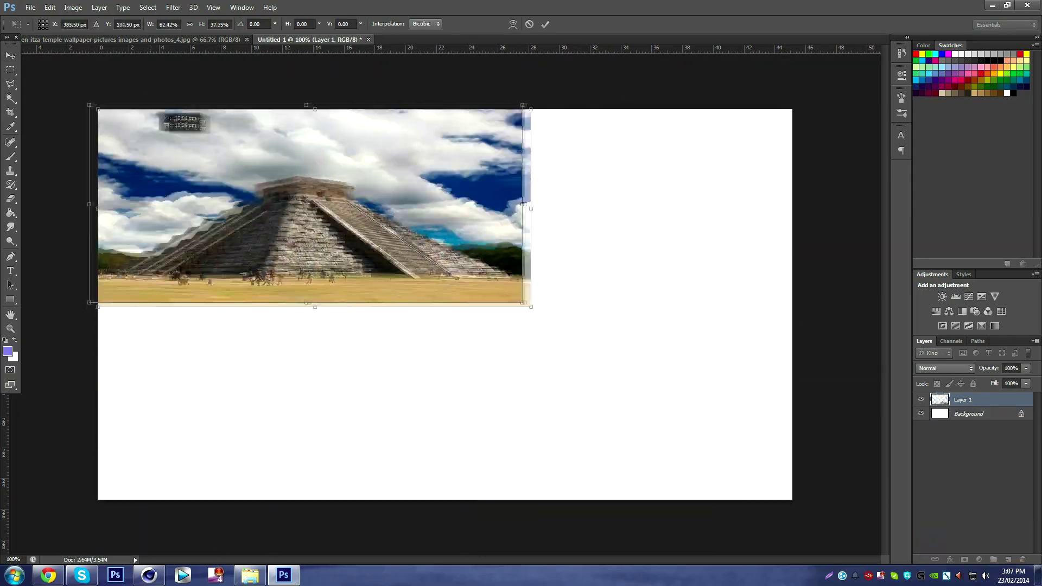
Step: In Photoshop, scale the pasted pyramid photo to about 45.47 by 25.40 cm so it fills the canvas
{"action": "left_click_drag", "start_coordinate": [530, 303], "coordinate": [796, 499]}
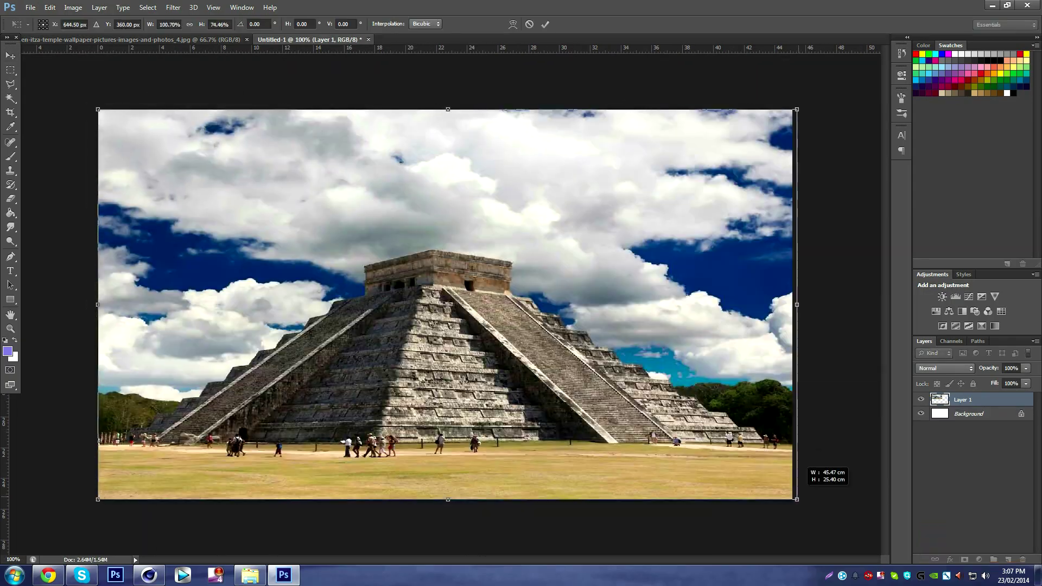
{"action": "scroll", "coordinate": [444, 303], "scroll_direction": "up", "scroll_amount": 5, "text": "alt"}
{"action": "scroll", "coordinate": [444, 302], "scroll_direction": "down", "scroll_amount": 8, "text": "alt"}
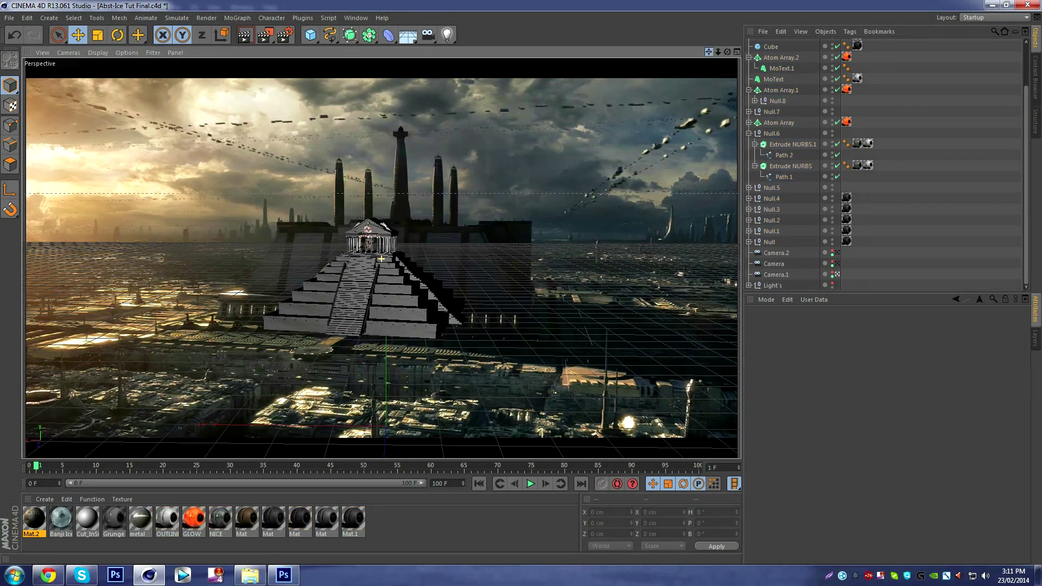
Step: Switch to CINEMA 4D, render the view of the temple against the background image and undo the last change
{"action": "key", "text": "ctrl+r"}
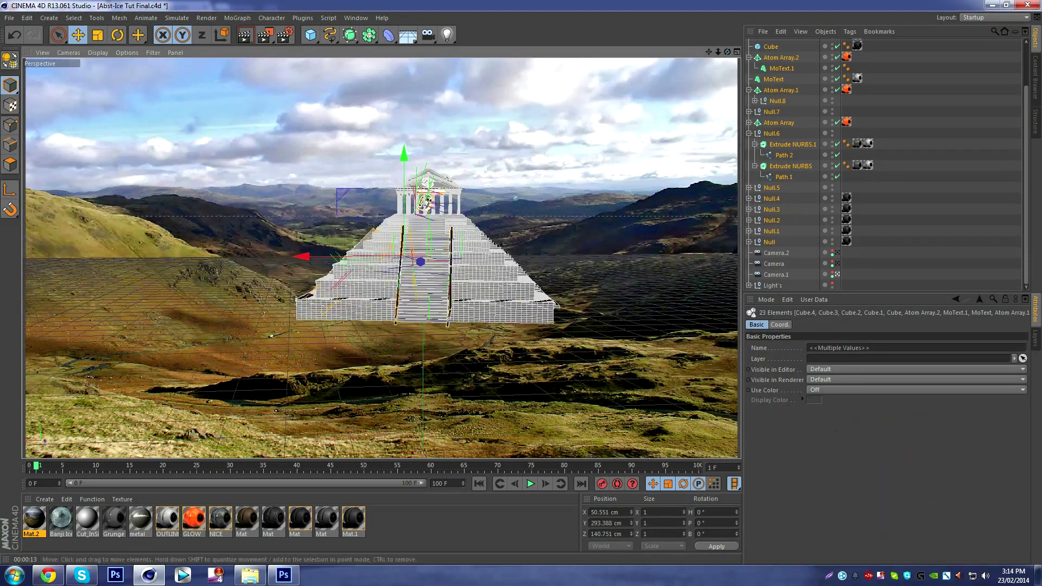
{"action": "key", "text": "ctrl+z"}
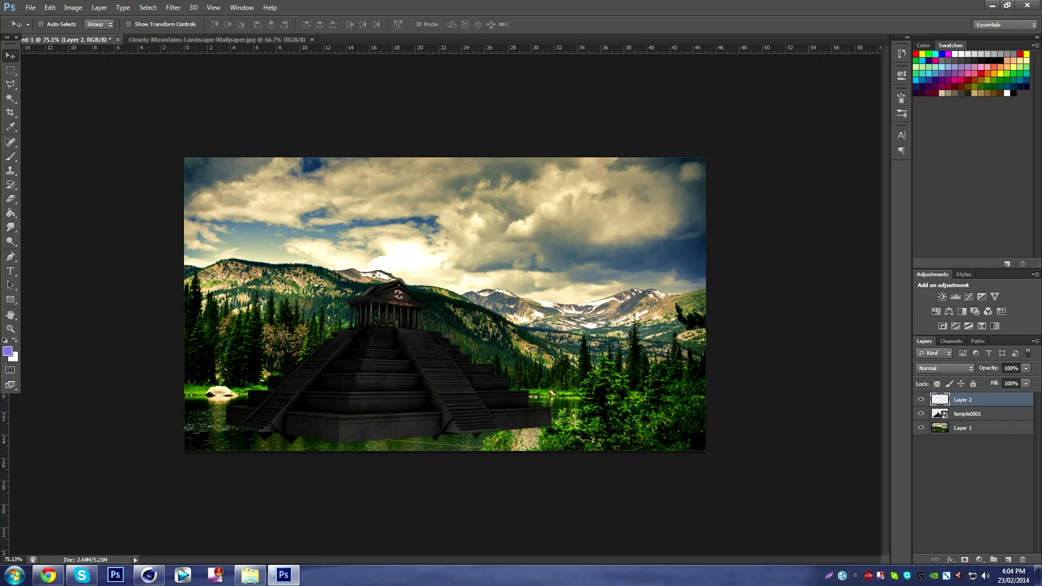
Step: In Photoshop, clone lake water over the temple's lower edge on Layer 2 with the Clone Stamp tool
{"action": "left_click", "coordinate": [963, 428]}
{"action": "key", "text": "s"}
{"action": "right_click", "coordinate": [228, 418]}
{"action": "key", "text": "Escape"}
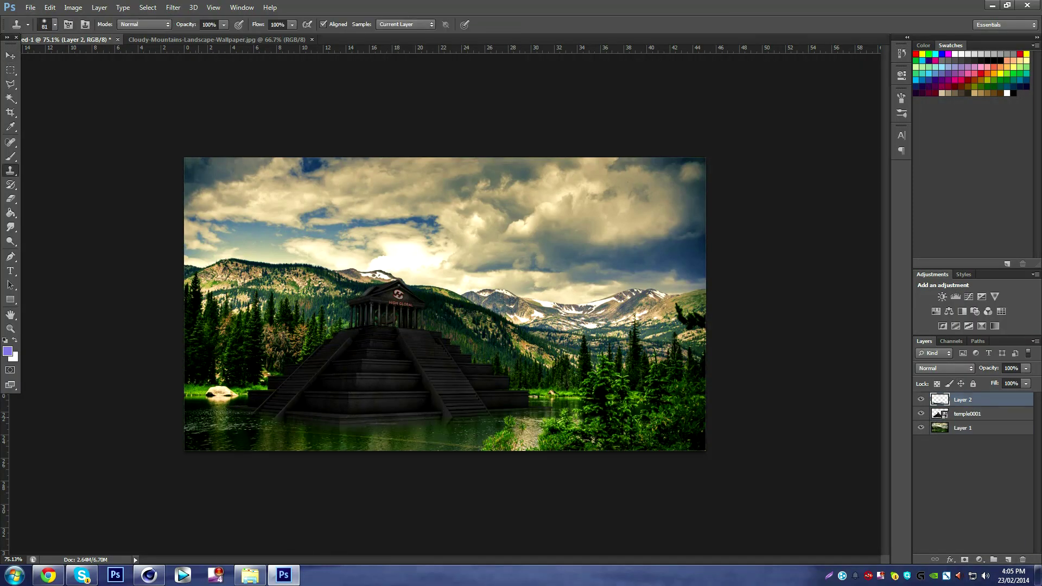
Step: Switch to the Eraser with a 27 px brush for cleaning up the cloned water around the temple base on Layer 2
{"action": "scroll", "coordinate": [380, 298], "scroll_direction": "up", "scroll_amount": 3, "text": "alt"}
{"action": "right_click", "coordinate": [315, 339]}
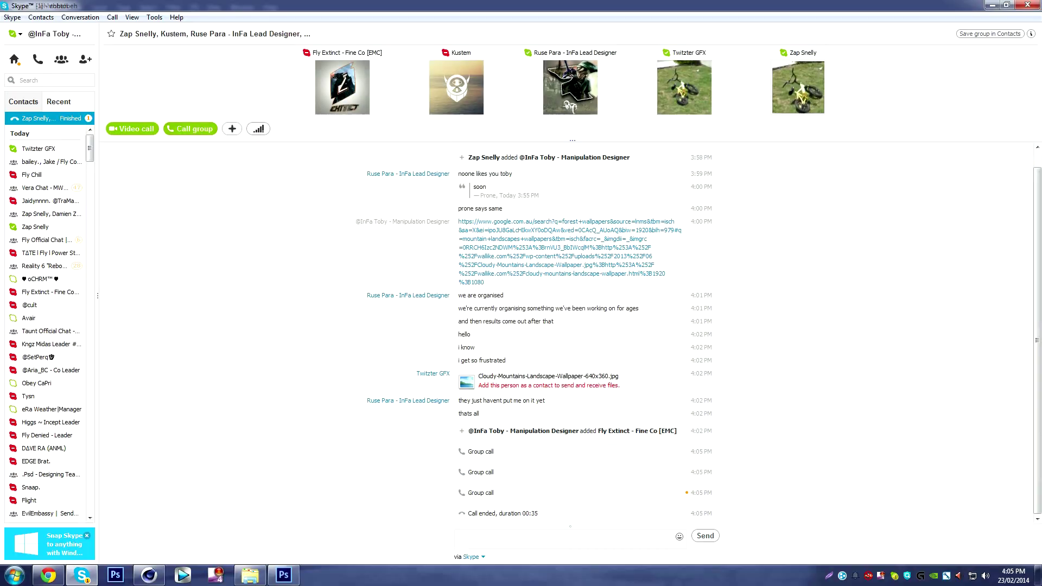
{"action": "key", "text": "e"}
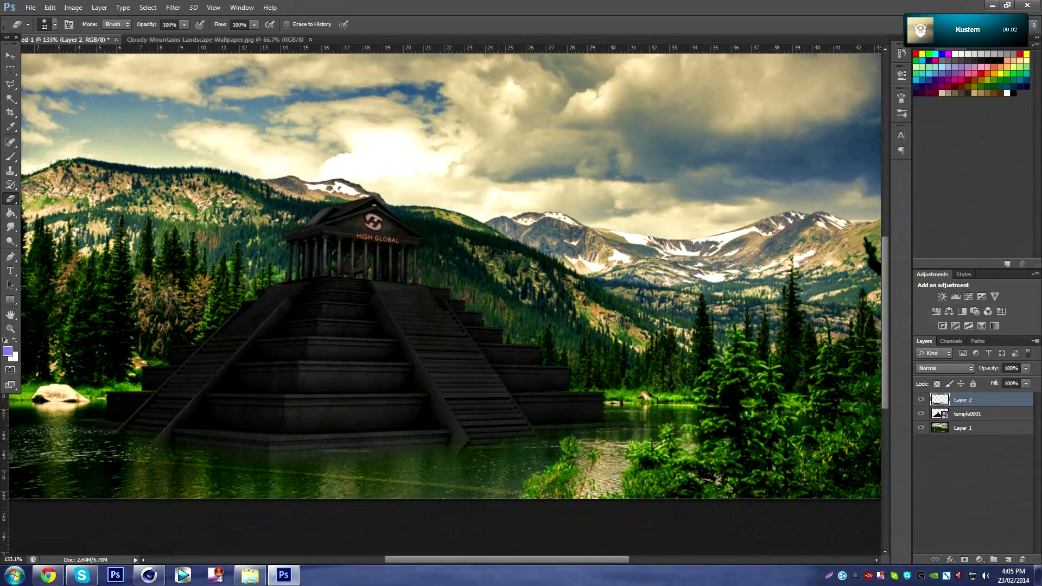
{"action": "right_click", "coordinate": [476, 421]}
{"action": "left_click_drag", "start_coordinate": [507, 433], "coordinate": [521, 433]}
{"action": "key", "text": "Return"}
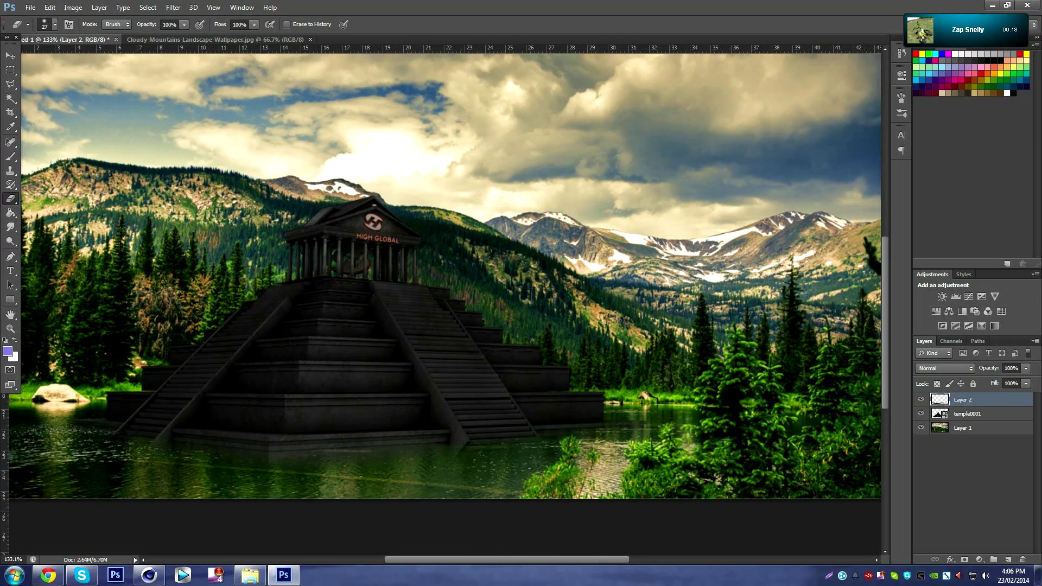
Step: Paint white over the logo between the temple's columns on Layer 3 with a small brush
{"action": "left_click", "coordinate": [967, 413]}
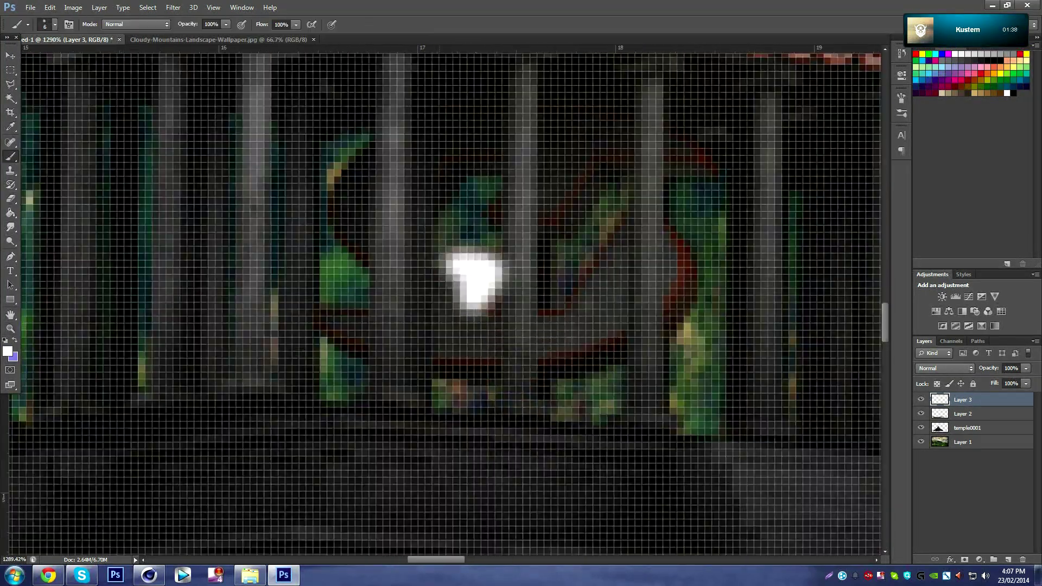
{"action": "left_click_drag", "start_coordinate": [608, 255], "coordinate": [548, 348]}
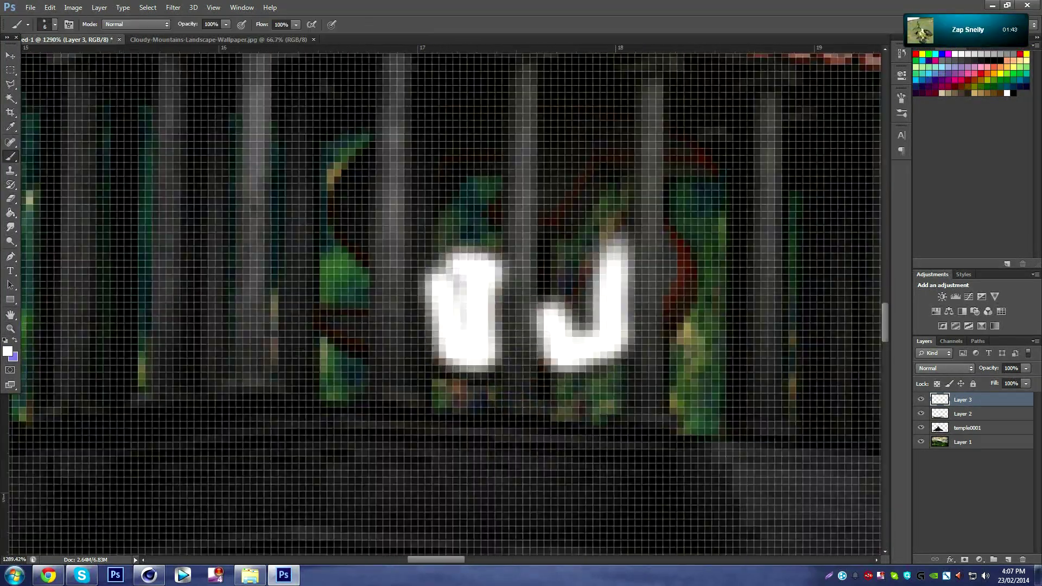
{"action": "left_click_drag", "start_coordinate": [699, 228], "coordinate": [656, 326]}
{"action": "left_click_drag", "start_coordinate": [374, 304], "coordinate": [326, 358]}
{"action": "scroll", "coordinate": [488, 314], "scroll_direction": "down", "scroll_amount": 5, "text": "alt"}
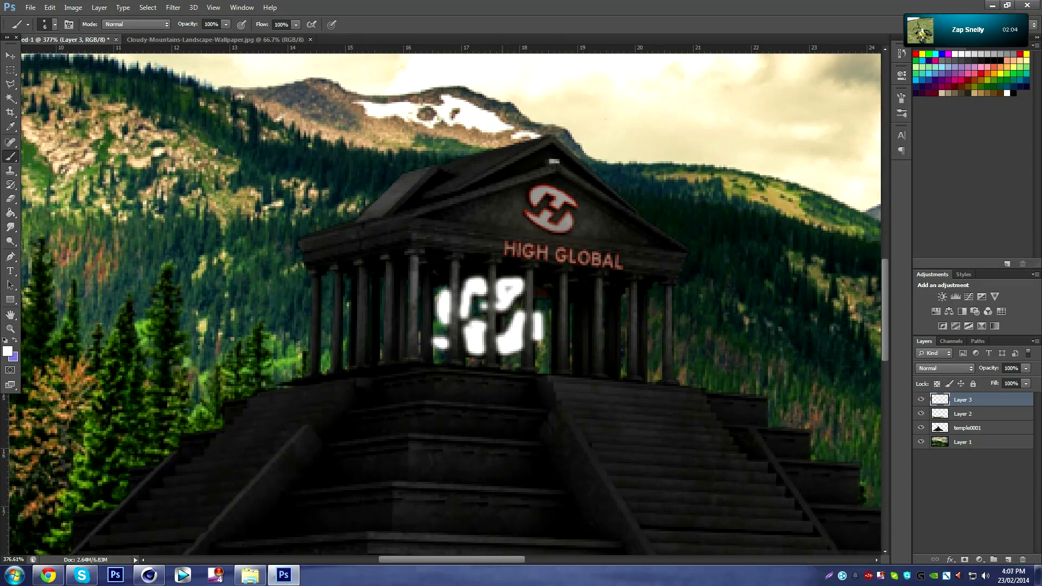
Step: Lower Layer 3's opacity to 30%, adjust the Eraser's brush size and fit the whole composition on screen
{"action": "right_click", "coordinate": [275, 254]}
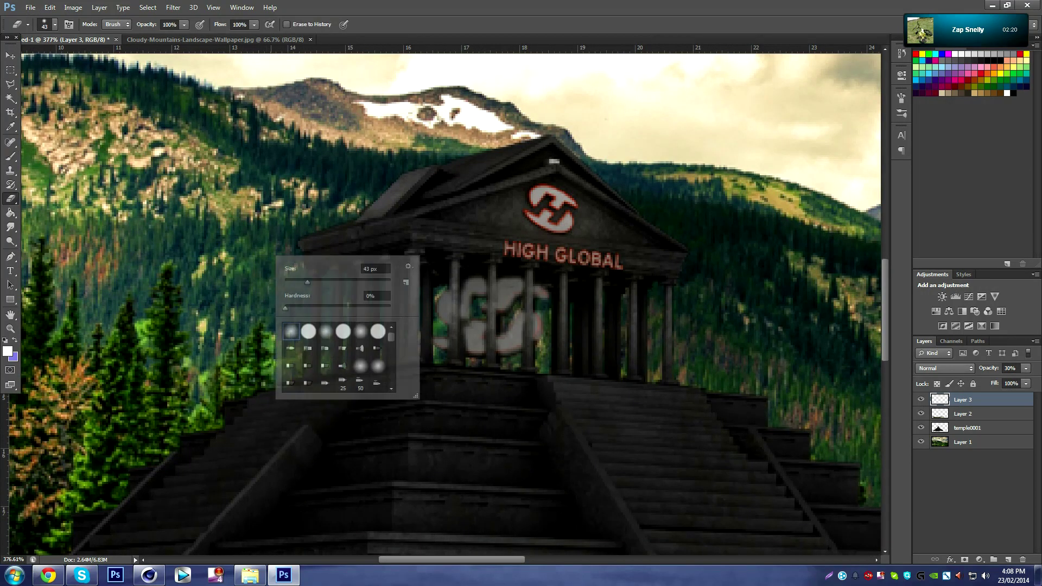
{"action": "key", "text": "Escape"}
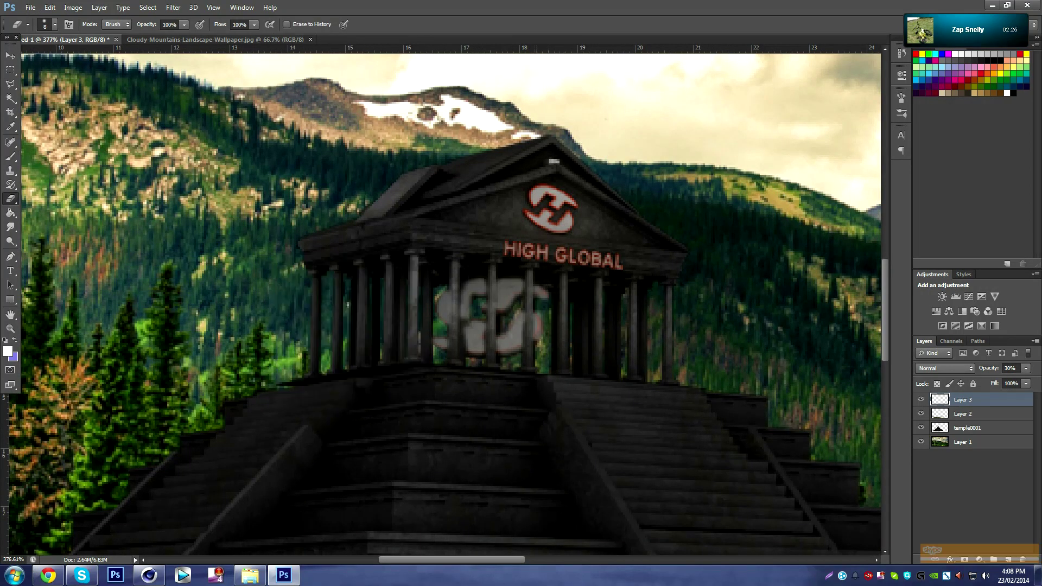
{"action": "key", "text": "ctrl+0"}
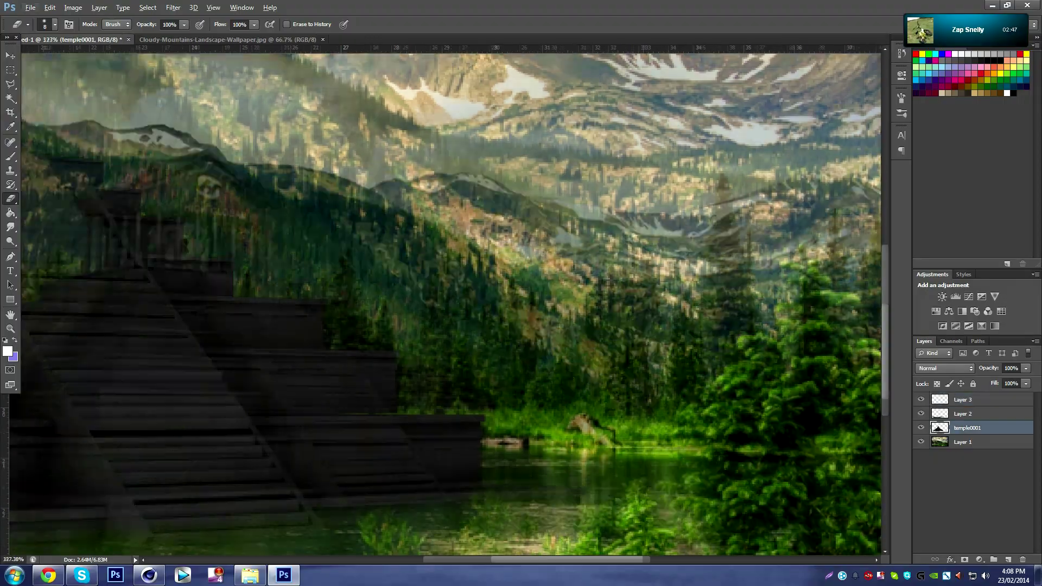